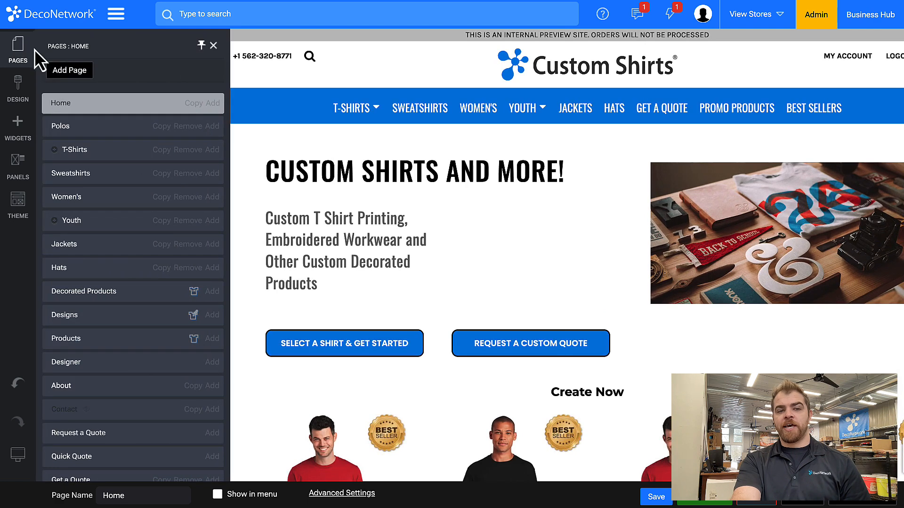
Open the View Pre Decorated Product system page and bring up the properties of its product block beside the preview.
scroll(70, 226, "down", 5)
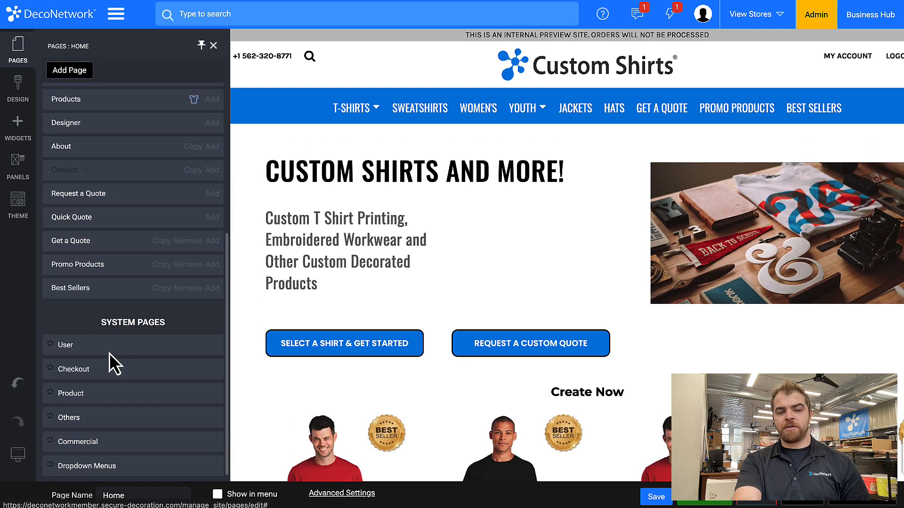
left_click(52, 397)
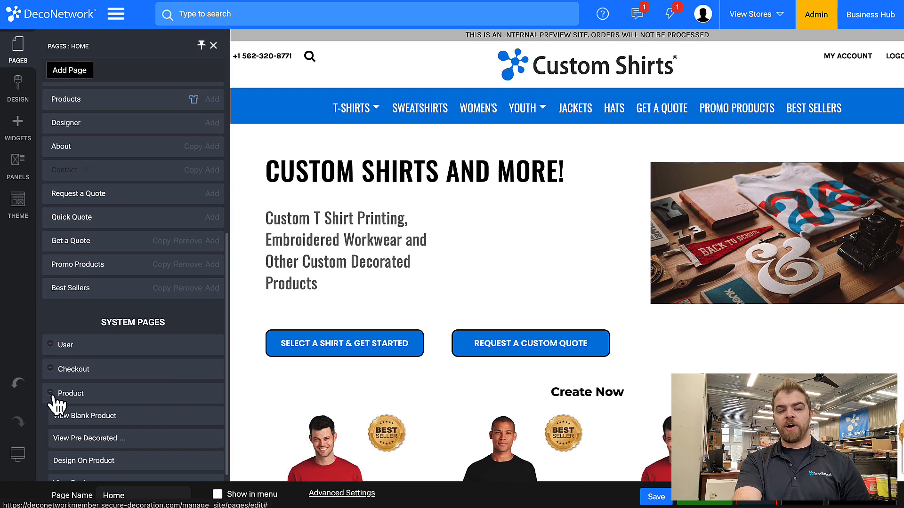
left_click(68, 443)
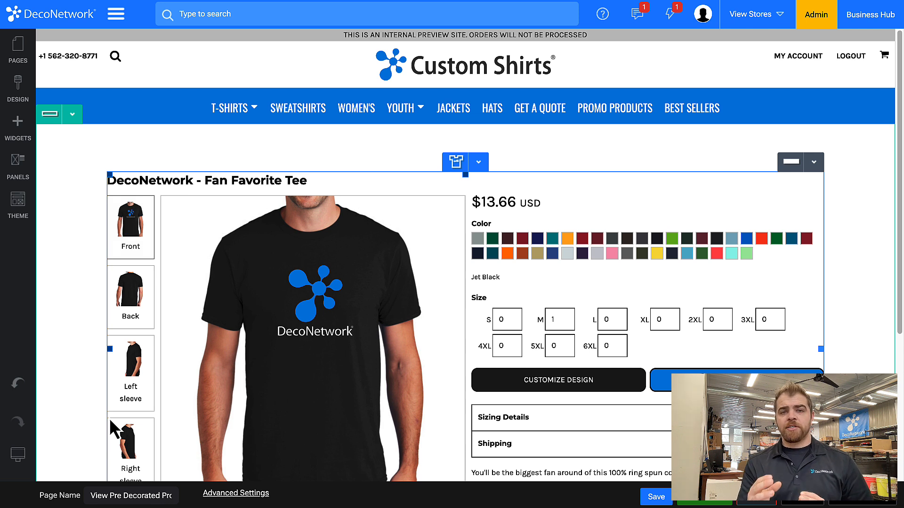
double_click(399, 278)
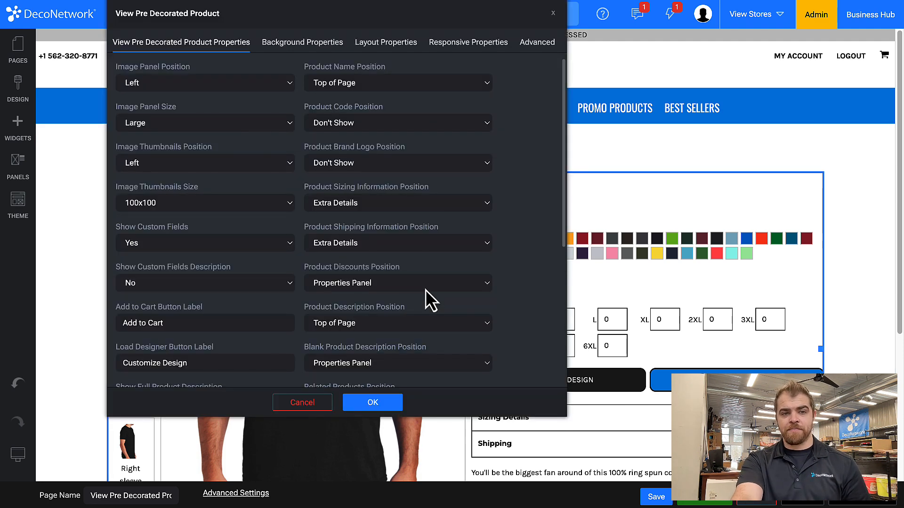
left_click_drag(262, 14, 572, 18)
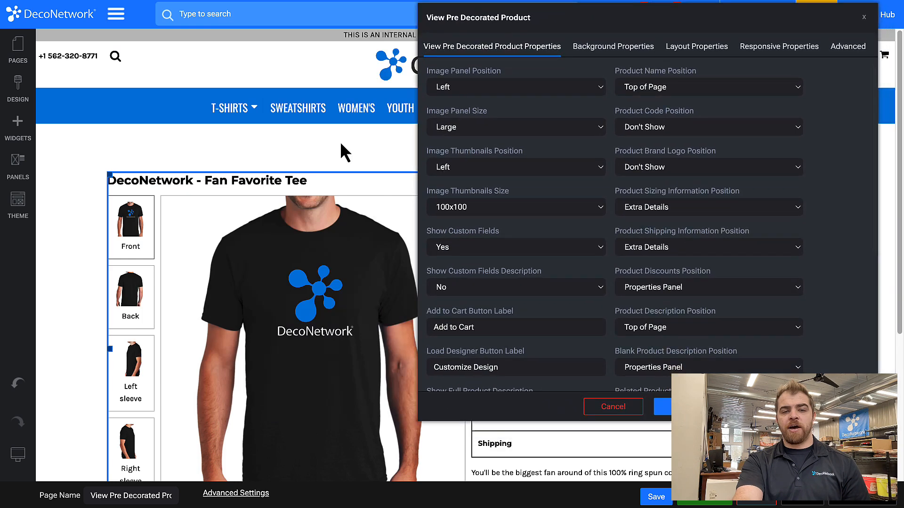
Set the Image Panel Size to Medium and the Image Thumbnails Position to Bottom.
left_click(453, 129)
left_click(442, 117)
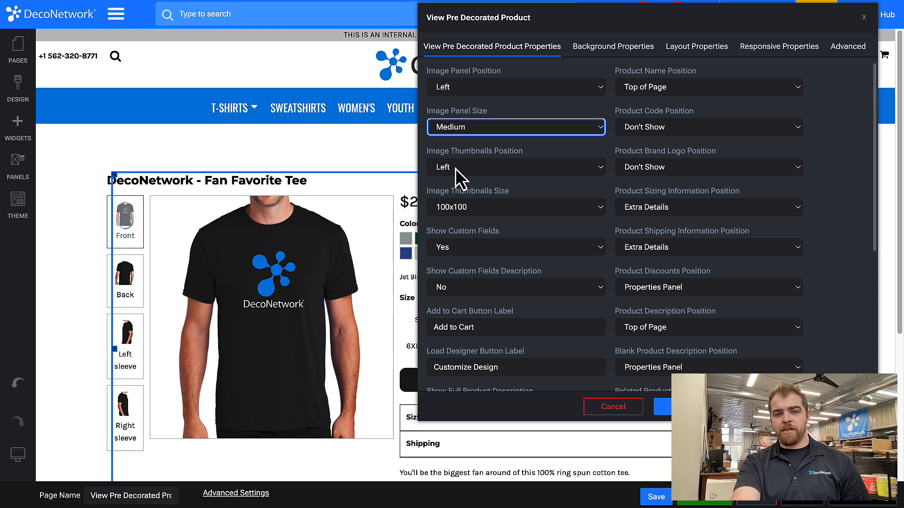
left_click(456, 168)
left_click(459, 206)
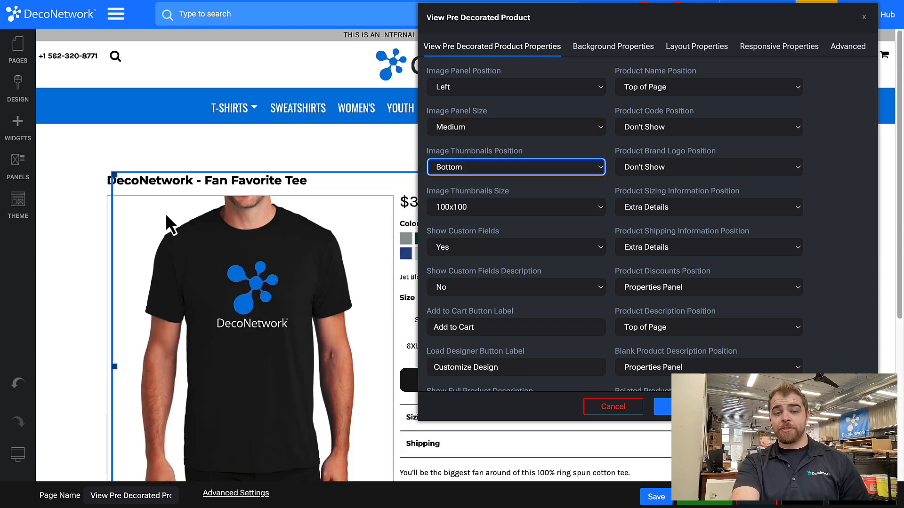
scroll(212, 442, "down", 5)
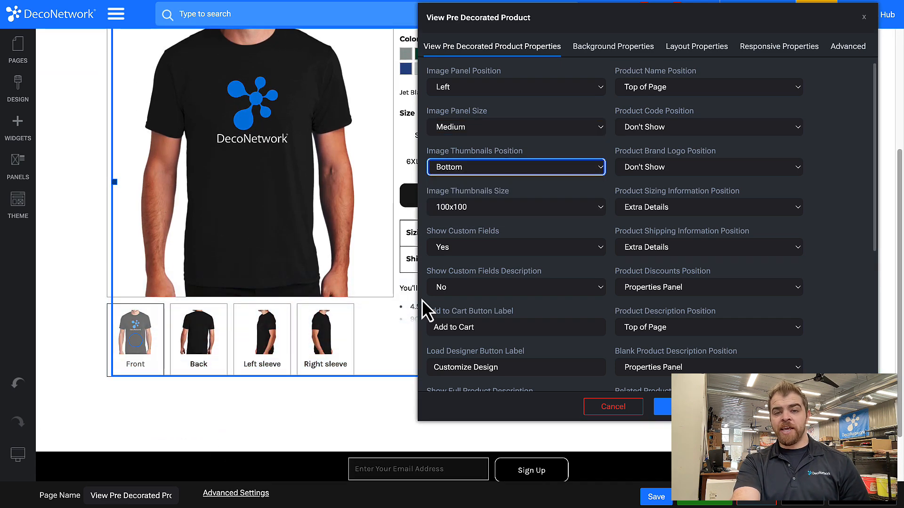
Examine the remaining product properties against the page preview, including the options for Product Name Position.
scroll(462, 258, "down", 3)
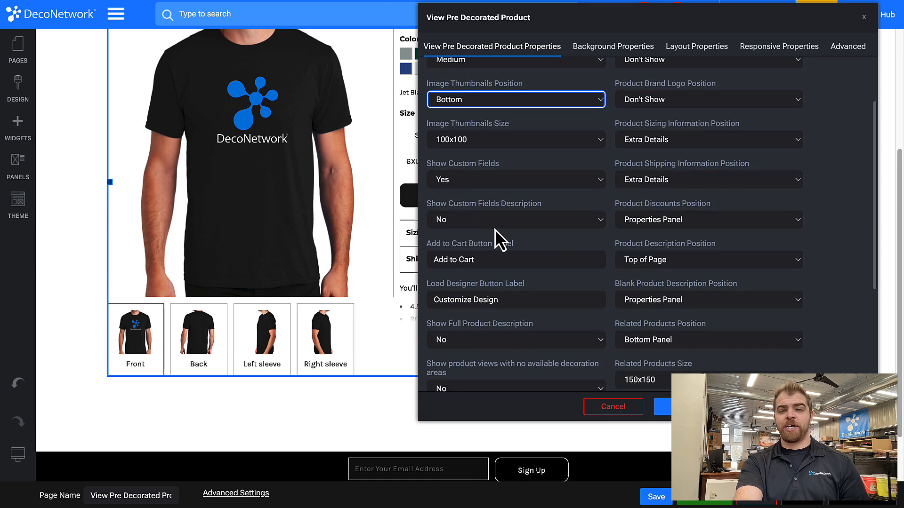
scroll(503, 249, "down", 3)
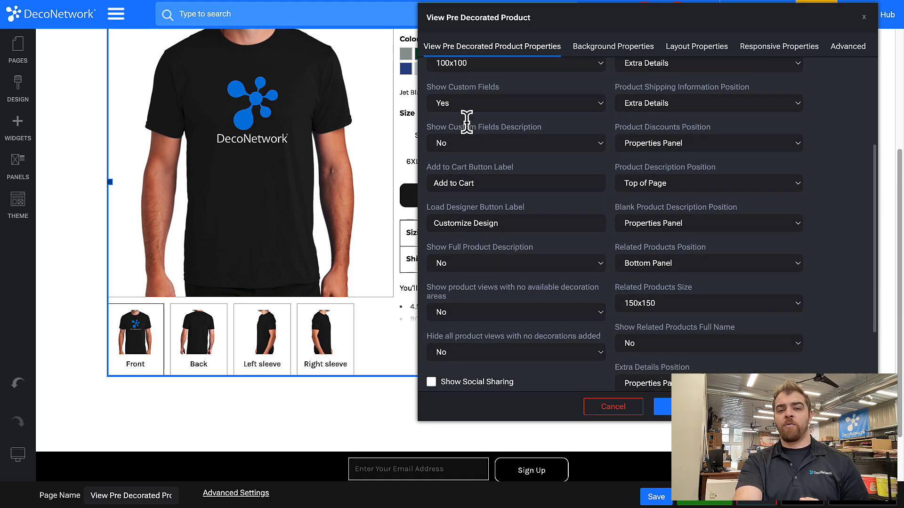
left_click_drag(512, 22, 639, 13)
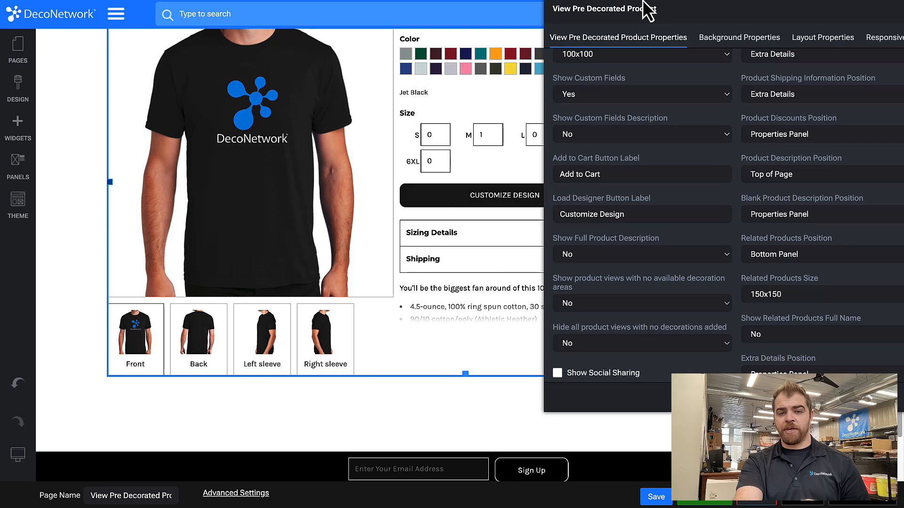
scroll(588, 221, "down", 2)
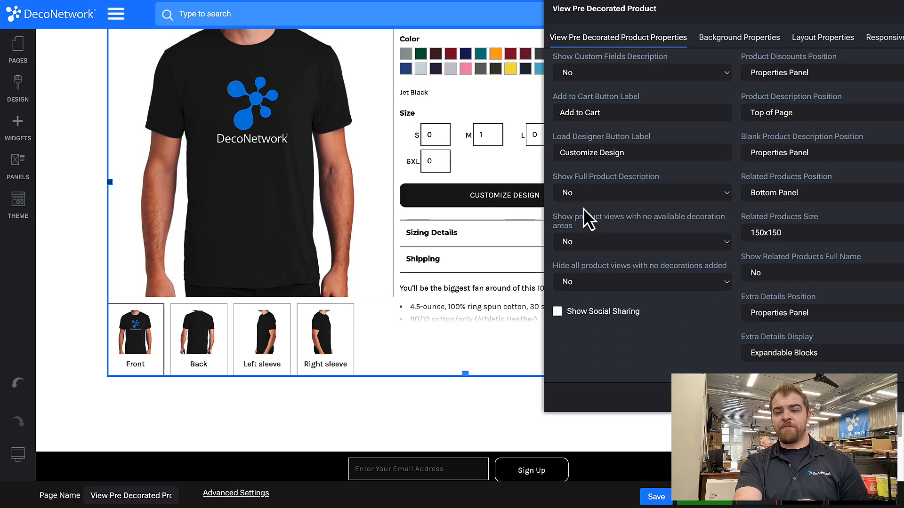
scroll(473, 138, "up", 1)
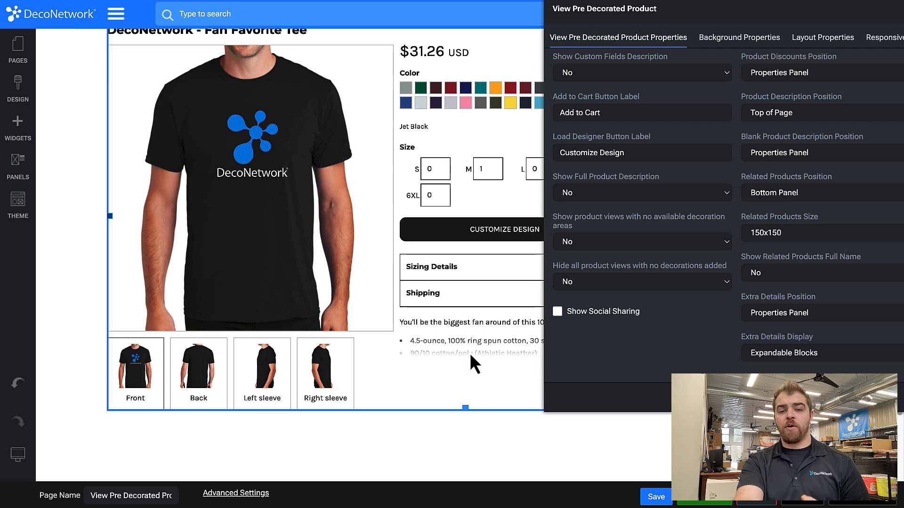
scroll(468, 351, "up", 1)
left_click_drag(631, 10, 64, 40)
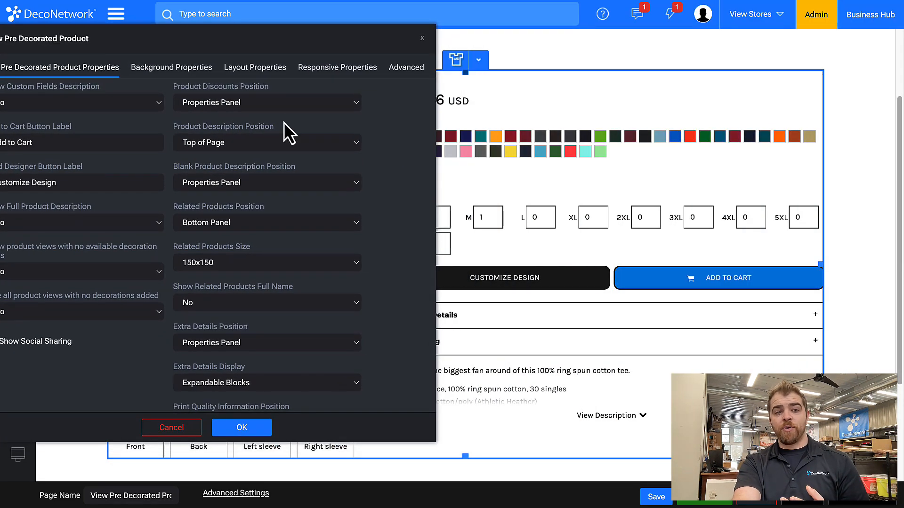
scroll(304, 214, "up", 5)
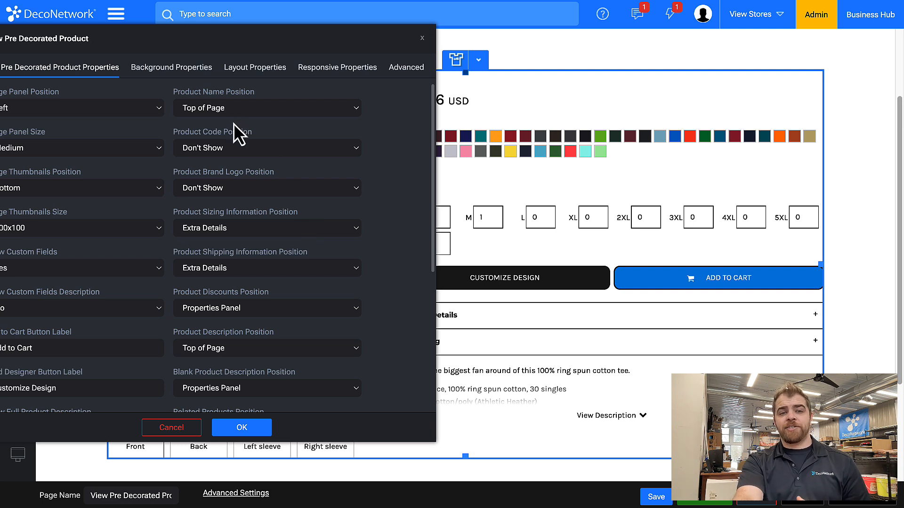
left_click(219, 115)
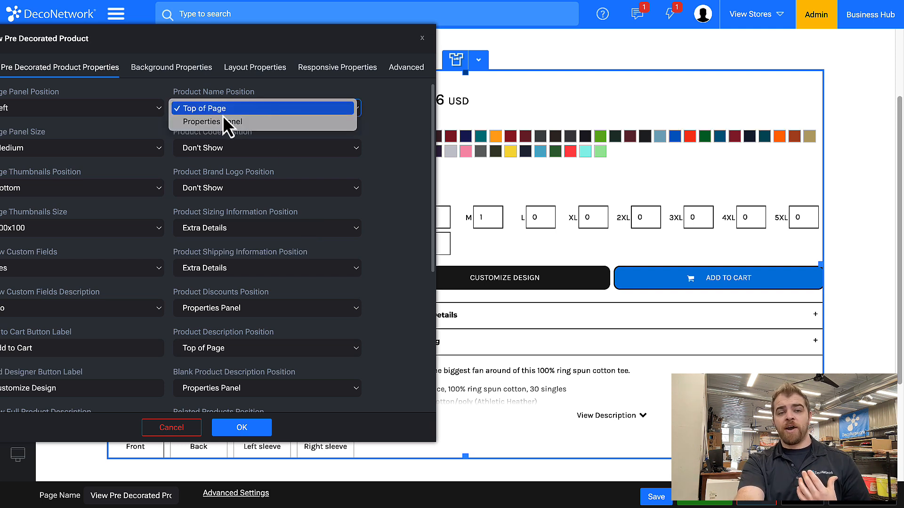
left_click(325, 106)
left_click_drag(289, 28, 192, 103)
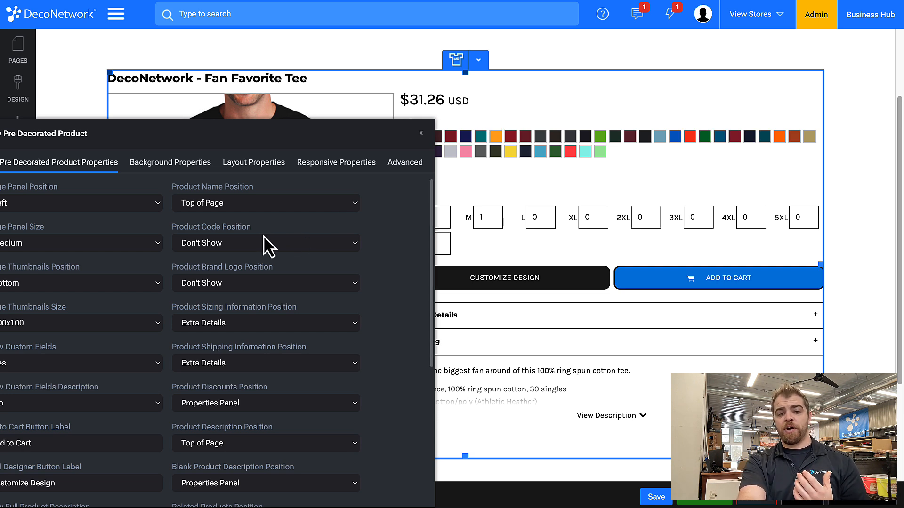
Set both the Product Description Position and the Blank Product Description Position to Extra Details.
scroll(264, 236, "down", 2)
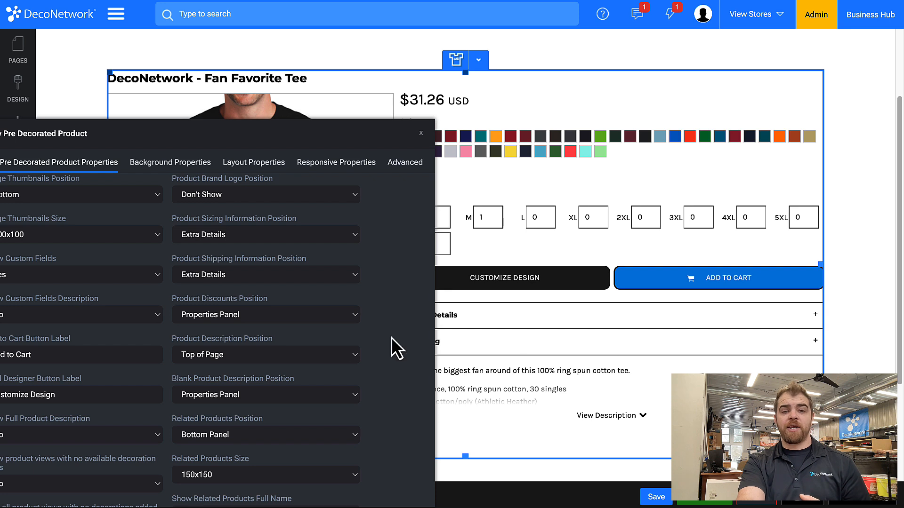
scroll(295, 341, "down", 2)
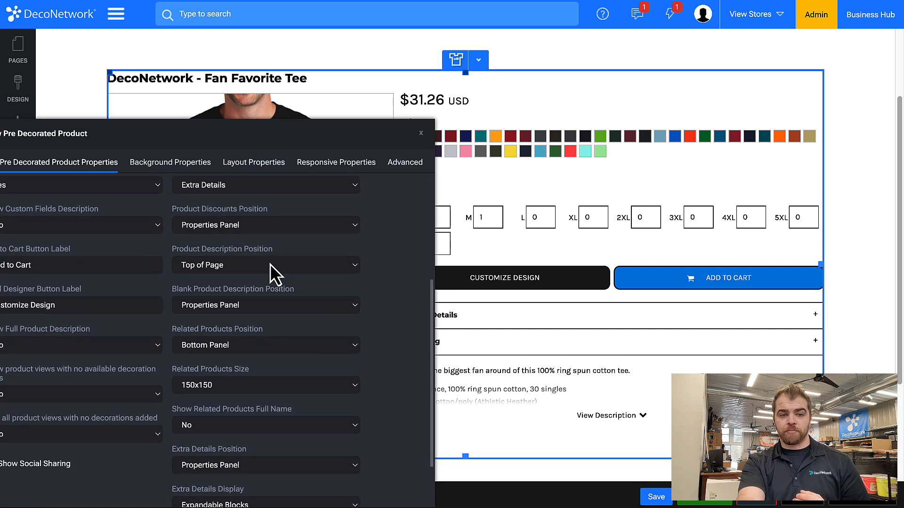
left_click(239, 268)
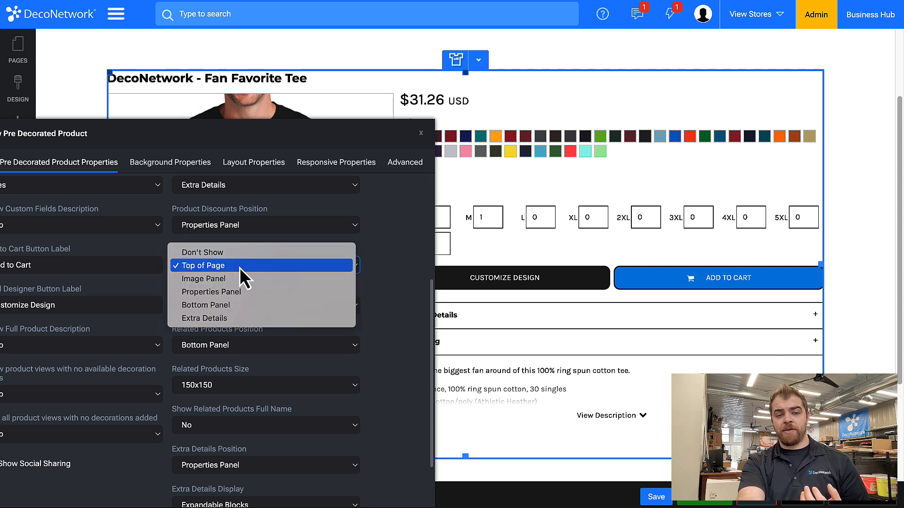
left_click(248, 319)
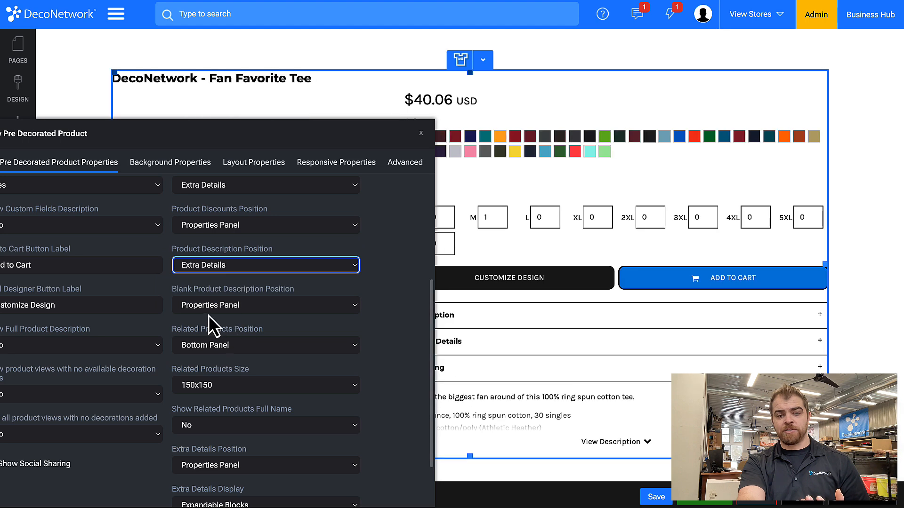
left_click(209, 314)
left_click(208, 332)
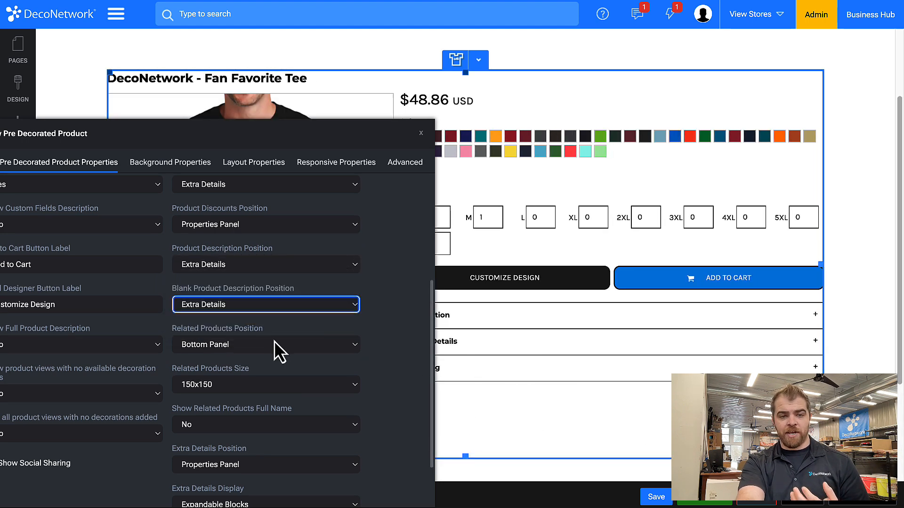
Set the Related Products Position to Extra Details.
scroll(274, 340, "down", 1)
left_click(238, 285)
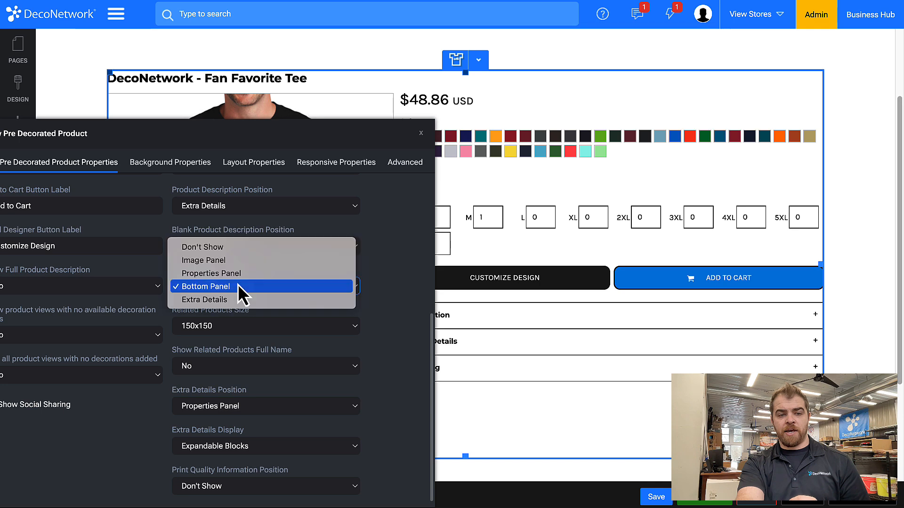
left_click(240, 299)
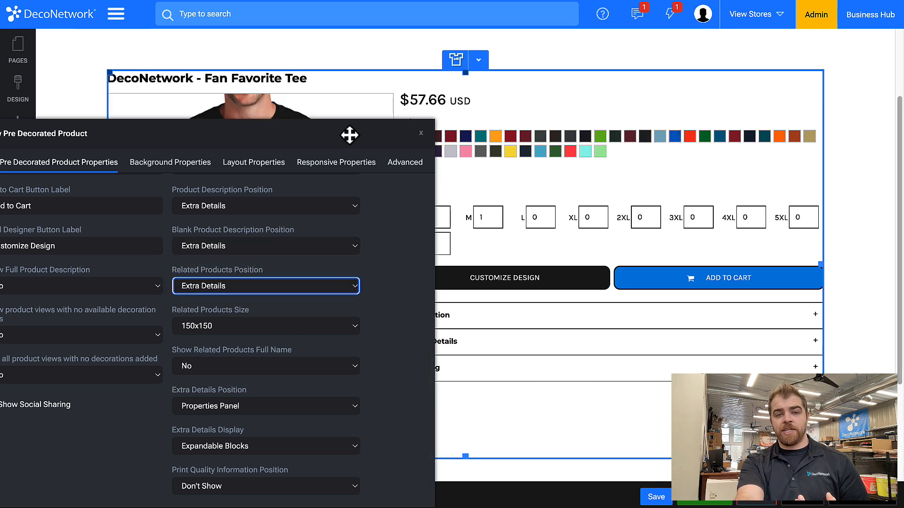
Try Blocks as the Extra Details Display, set it to Tabs instead, and close the product properties.
left_click_drag(352, 135, 267, 46)
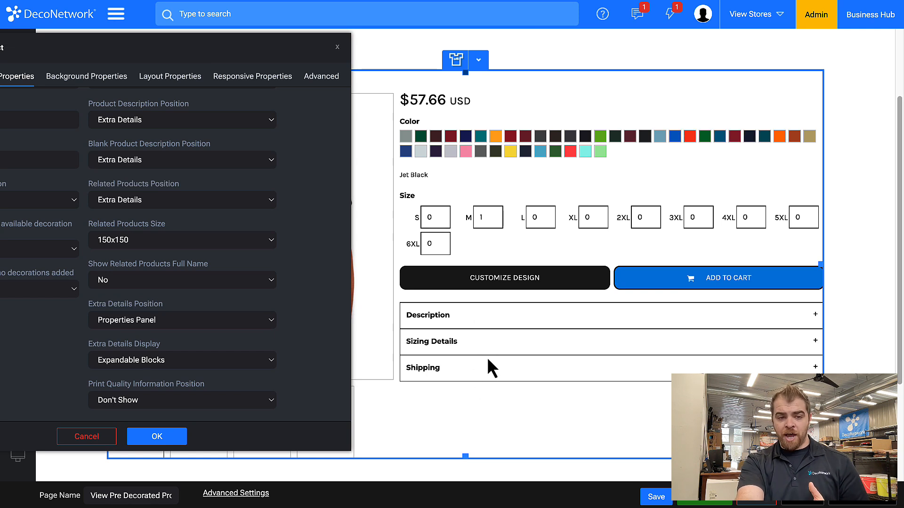
left_click(220, 362)
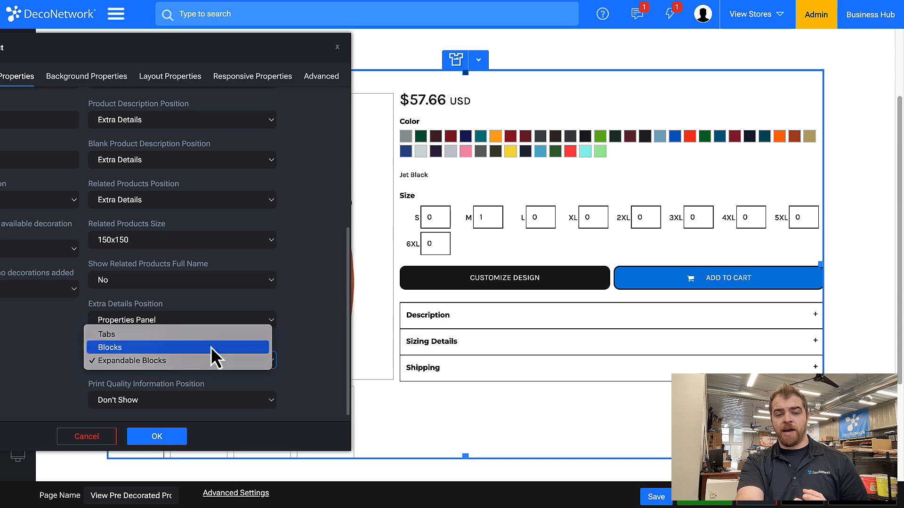
left_click(211, 347)
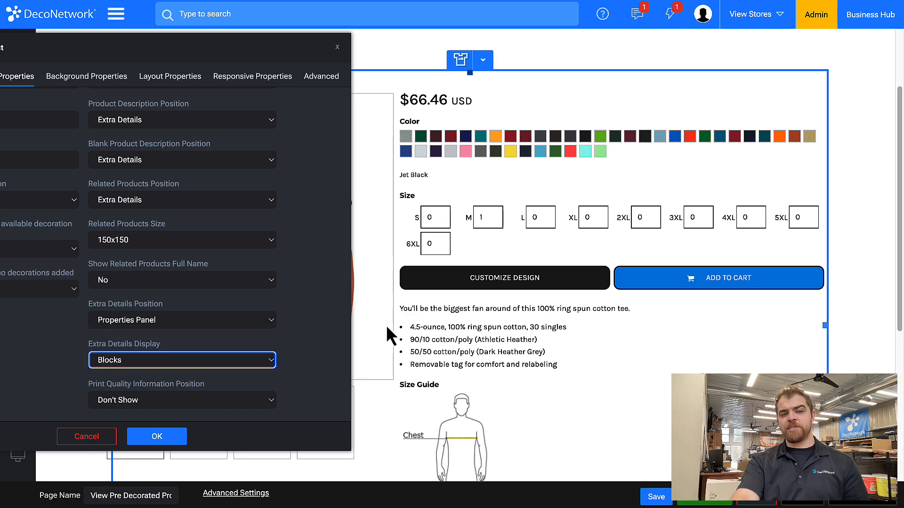
left_click(173, 360)
left_click(169, 349)
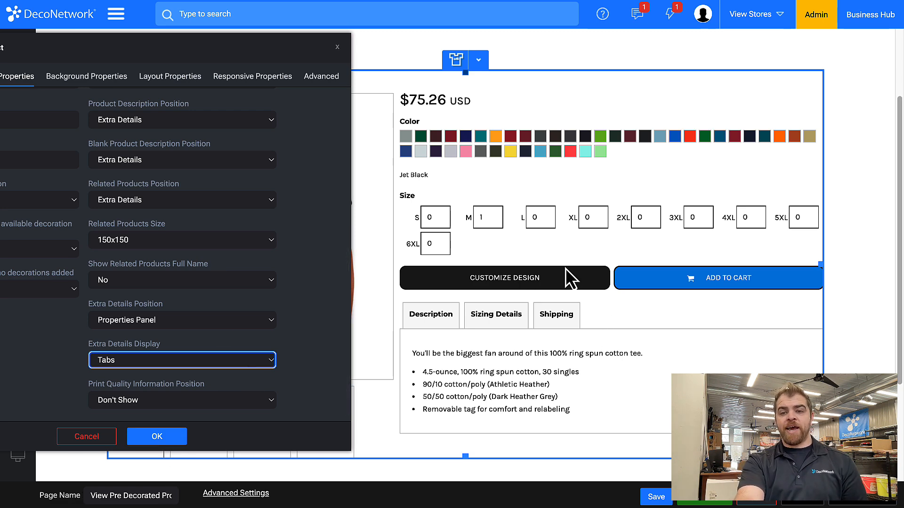
left_click_drag(307, 54, 326, 190)
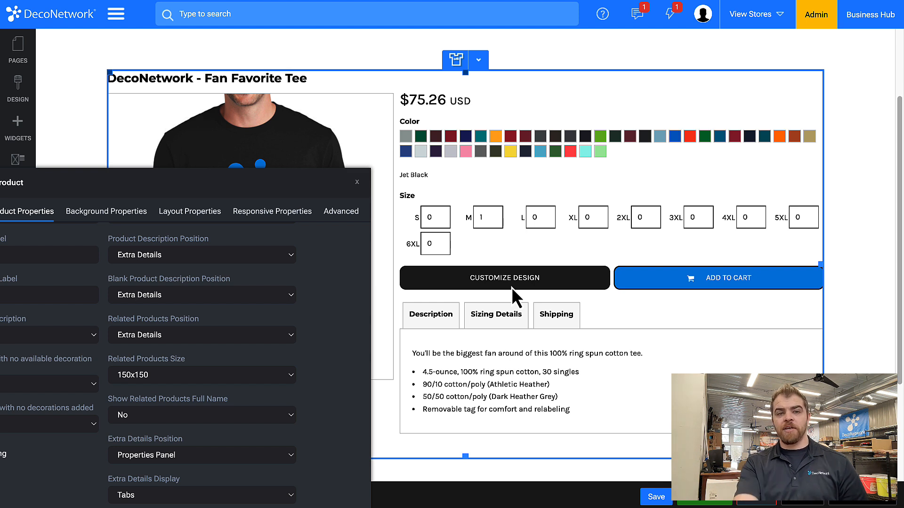
left_click(356, 188)
Locate View Pre Decorated Product among the system pages and recheck the product block's properties without editing them.
left_click(20, 56)
scroll(89, 308, "down", 6)
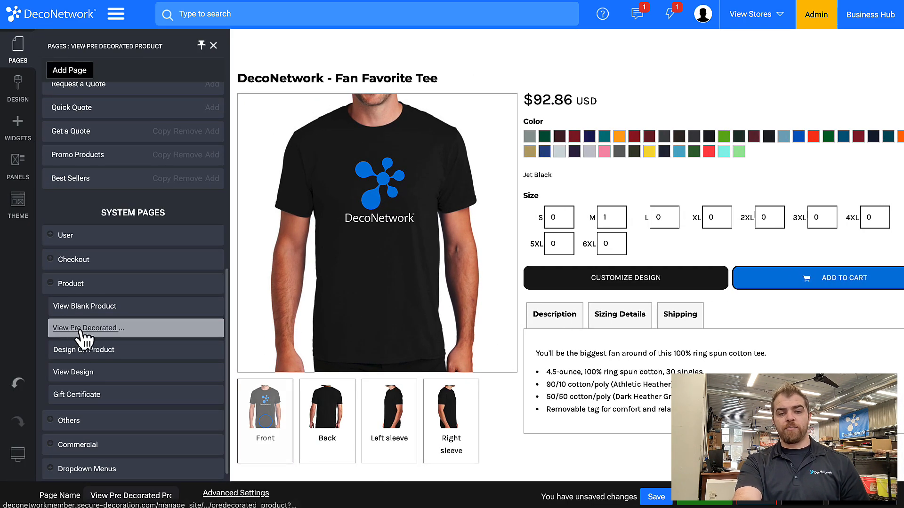
double_click(583, 181)
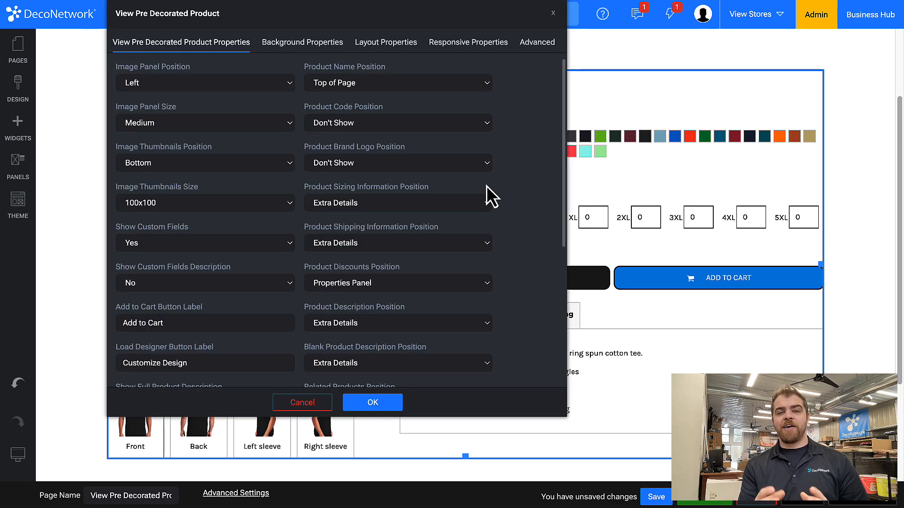
left_click(303, 403)
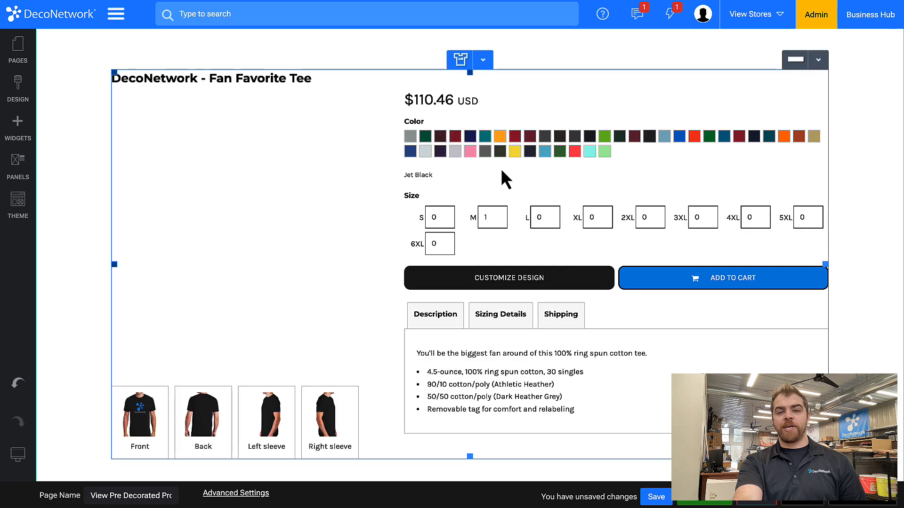